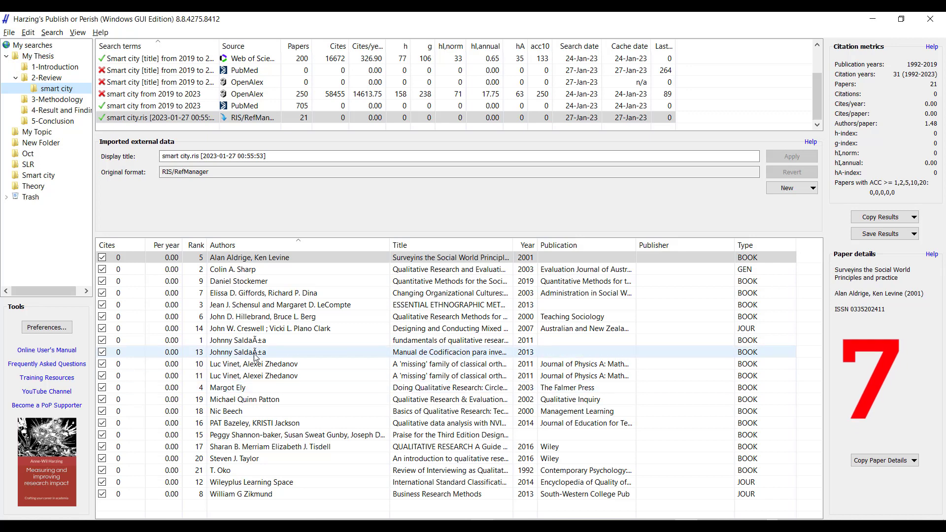
Inspect details of several listed papers, including ranks 7, 9, 10, 13, 15, 19 and 20
click(525, 352)
click(374, 293)
click(247, 365)
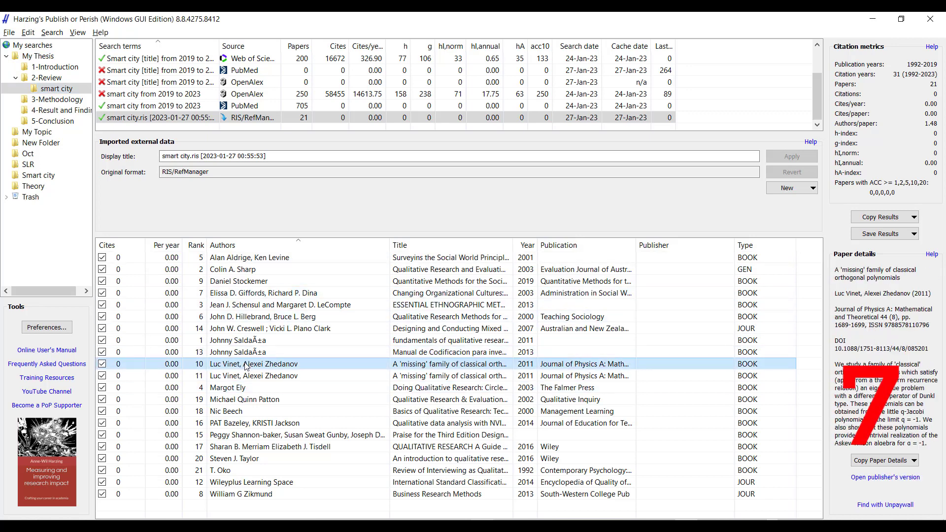
click(251, 411)
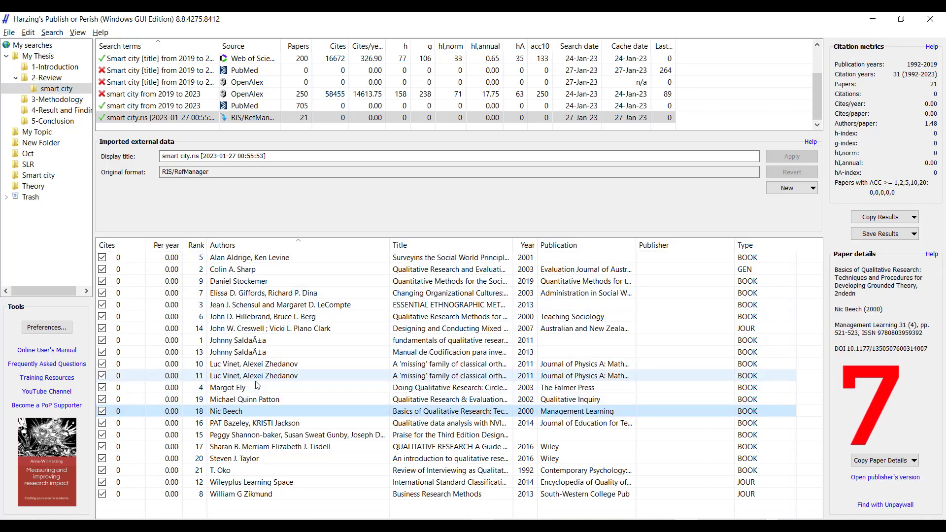
click(247, 281)
click(246, 352)
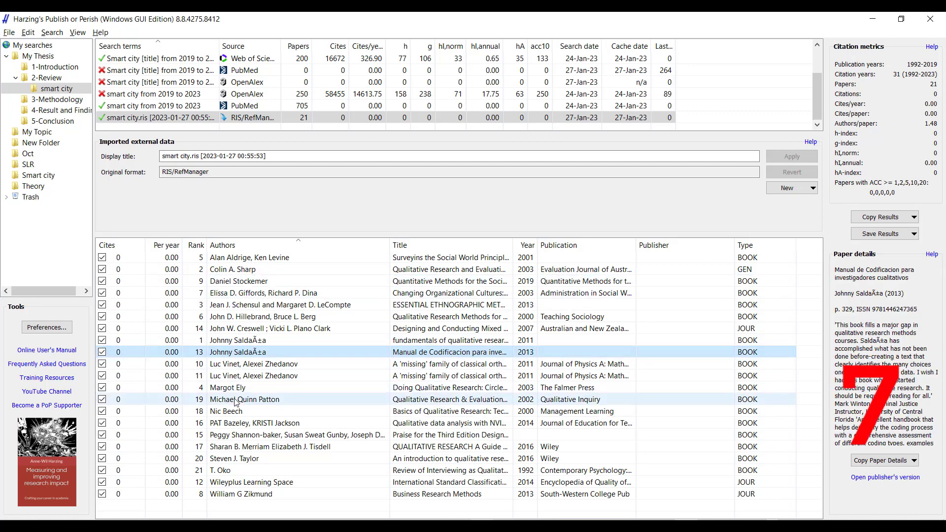
click(244, 400)
click(238, 436)
click(241, 458)
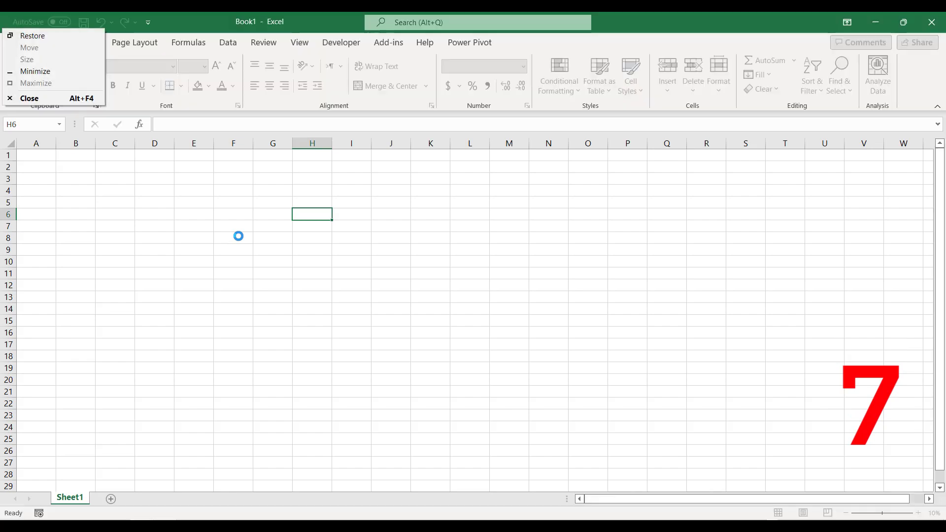
Select column F, row 3, cells H4, D8 and M16, and the block D2:O23 on the blank sheet
click(239, 236)
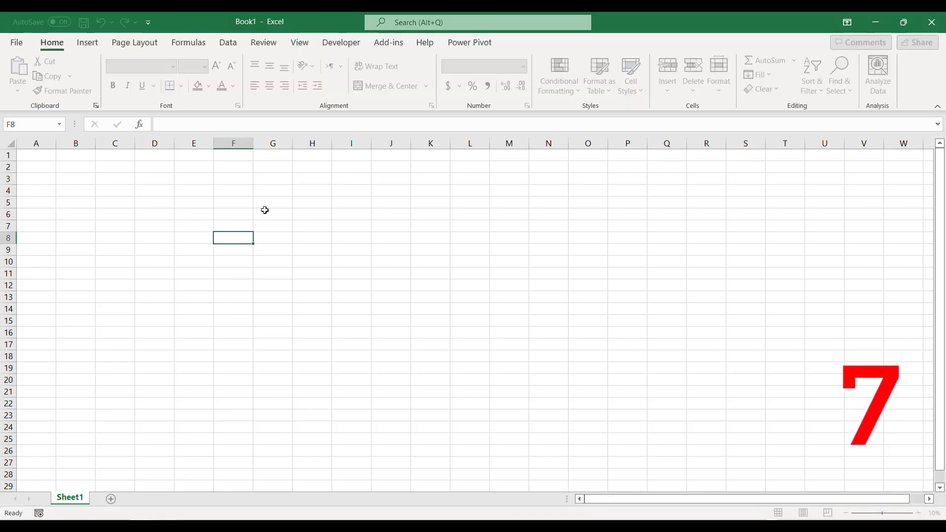
click(234, 142)
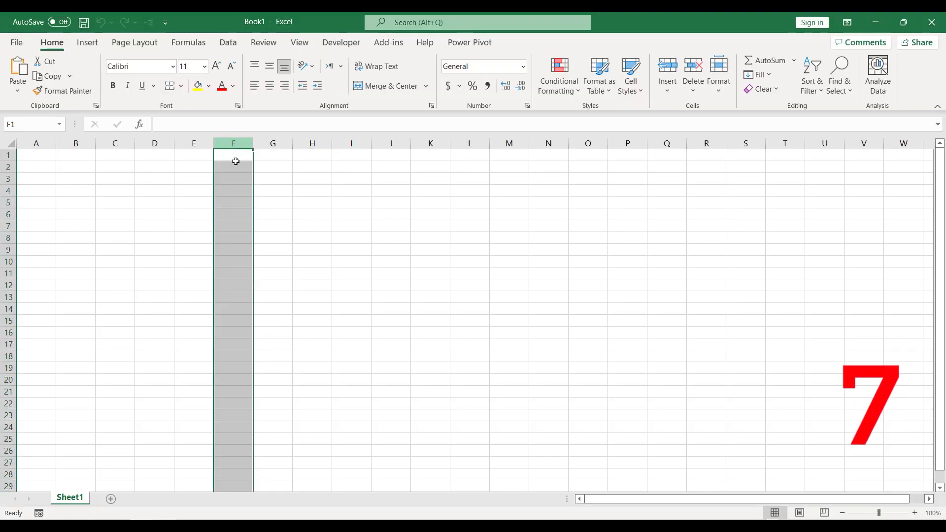
click(312, 191)
click(3, 179)
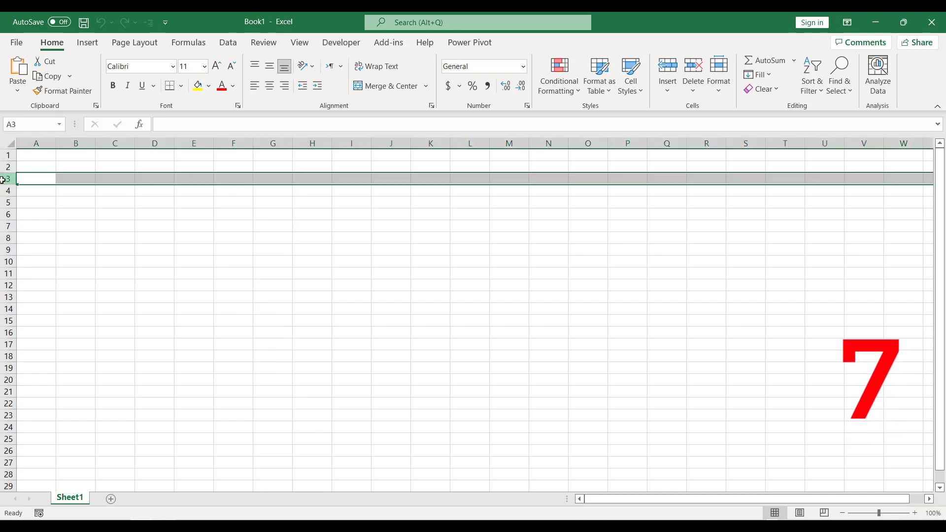
click(155, 236)
drag(147, 169, 604, 421)
click(495, 328)
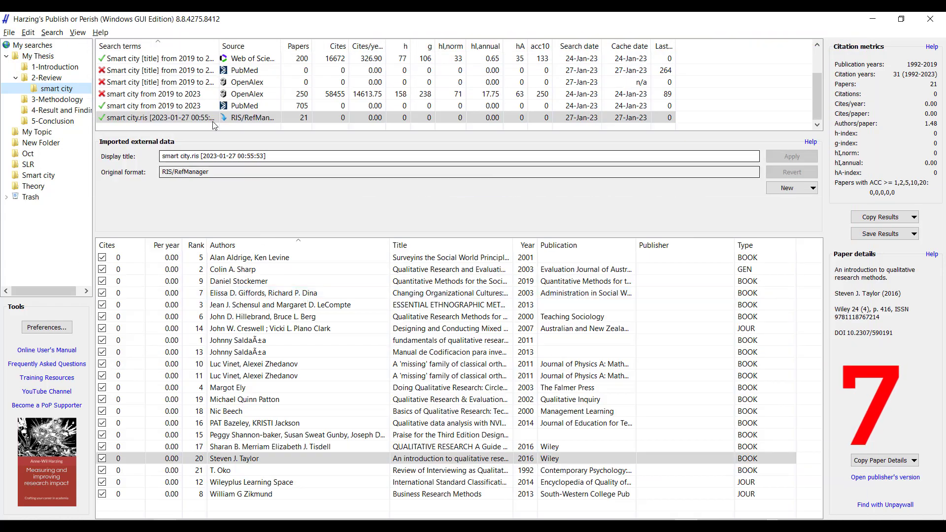
Switch between the saved searches, ending on the PubMed smart city 2019–2023 search
click(205, 107)
click(202, 72)
click(188, 58)
click(190, 105)
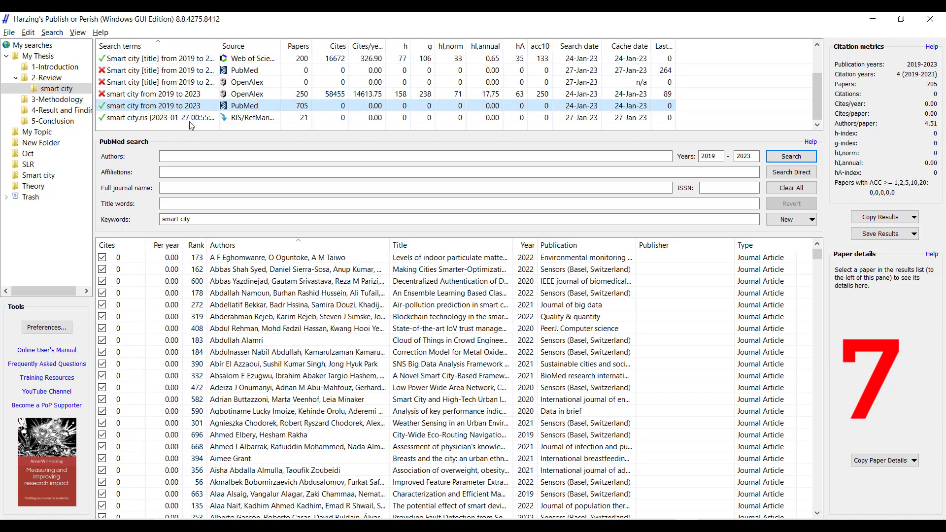
click(192, 120)
click(190, 107)
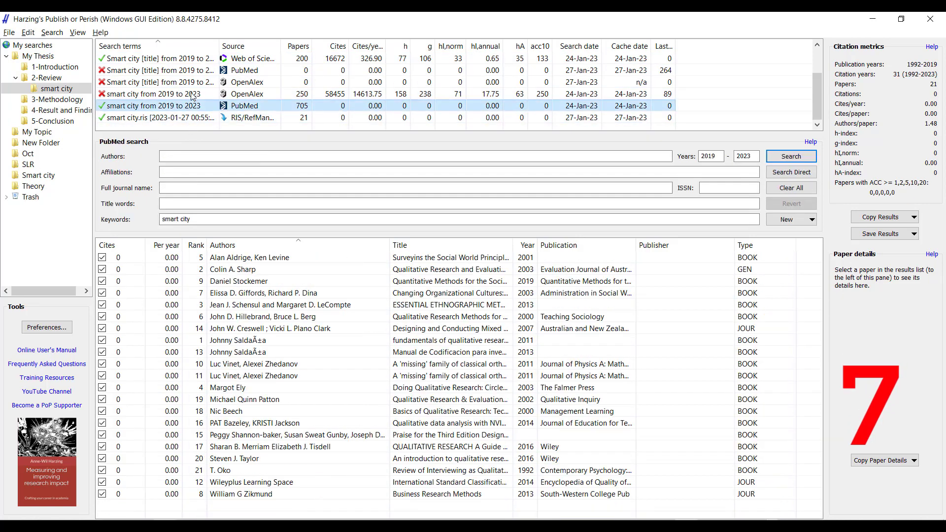
click(194, 116)
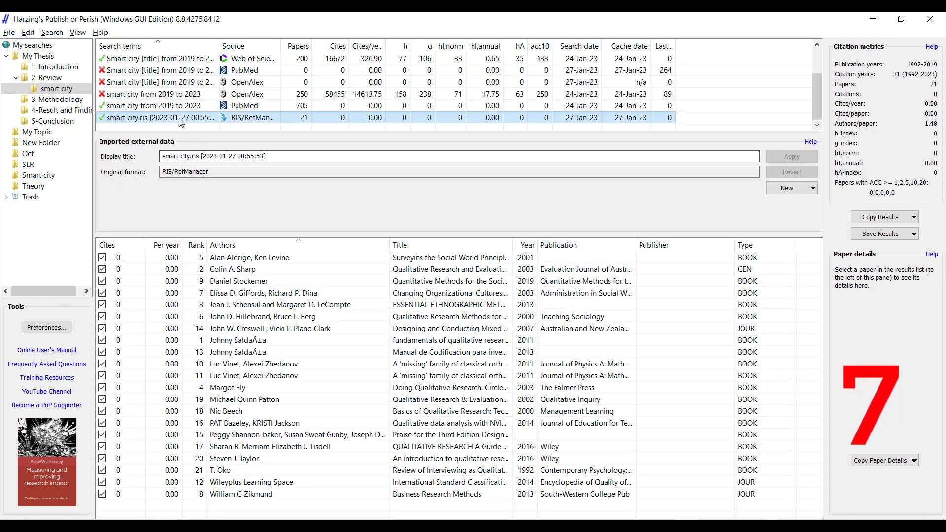
click(190, 106)
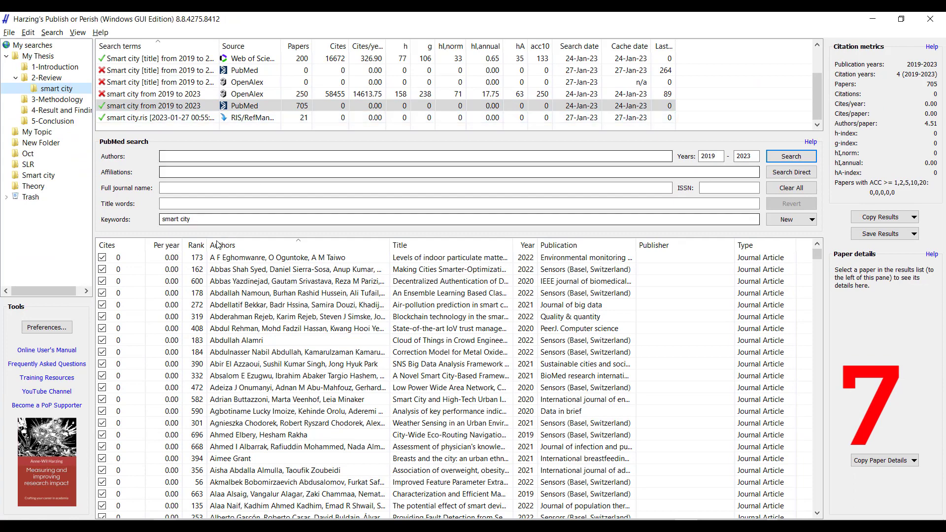
Select all 705 PubMed results through the results list's context menu
click(228, 295)
right_click(228, 294)
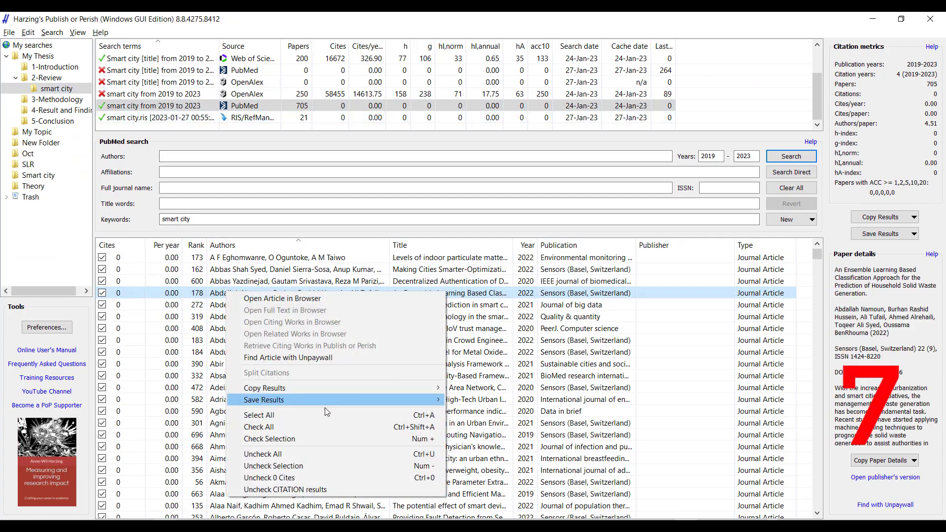
click(326, 417)
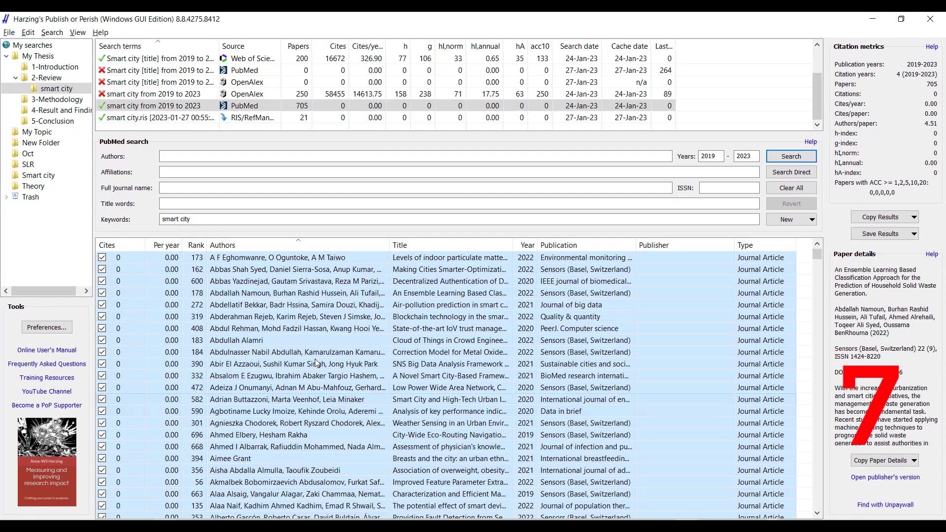
right_click(297, 302)
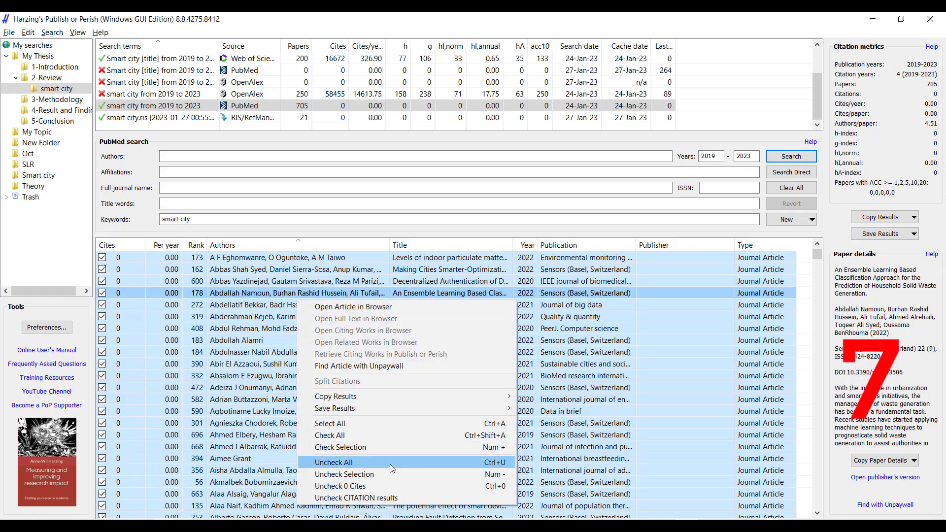
mouse_move(417, 409)
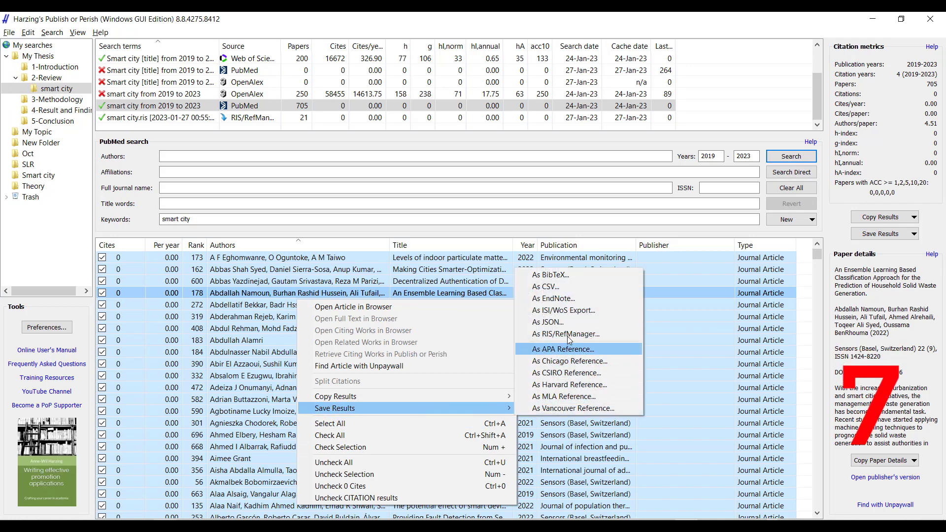
Export the results as CSV to the Desktop as PerishToExcel.csv, keeping PoPCites.csv unreplaced
click(596, 285)
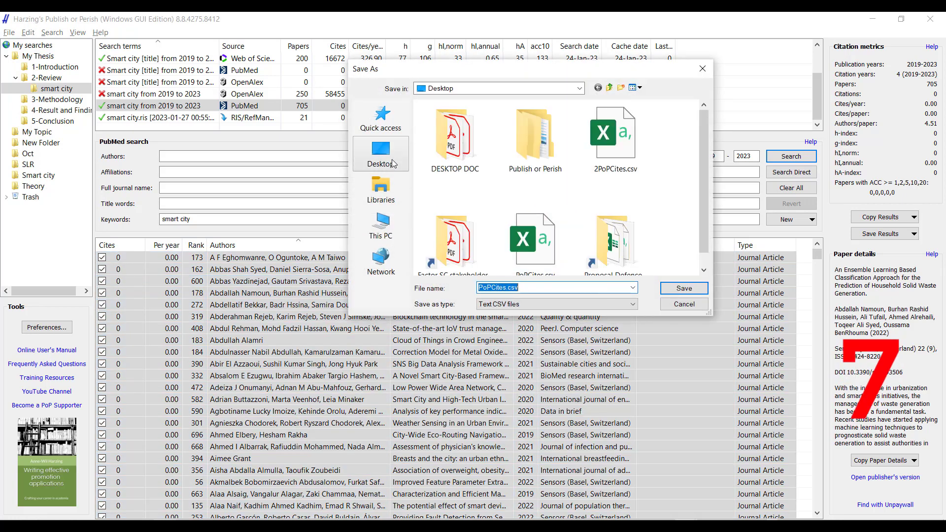
click(382, 154)
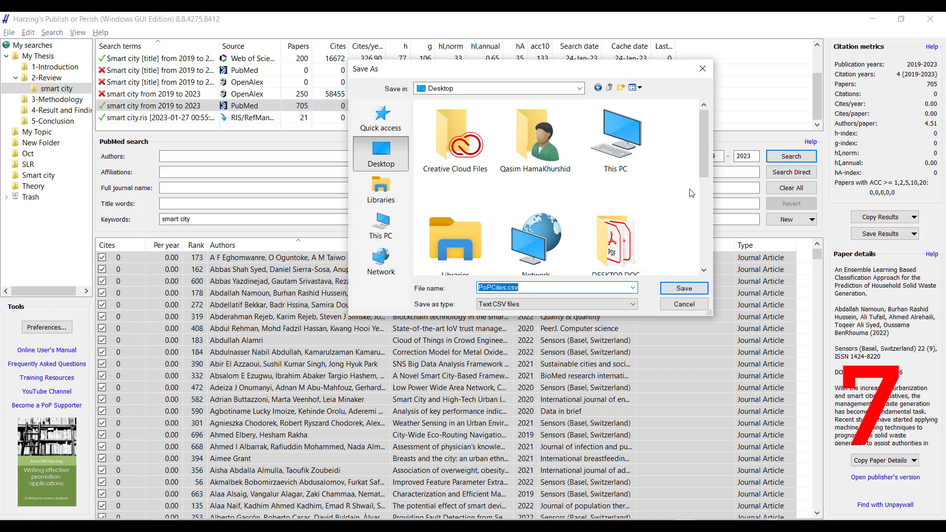
drag(704, 152, 700, 241)
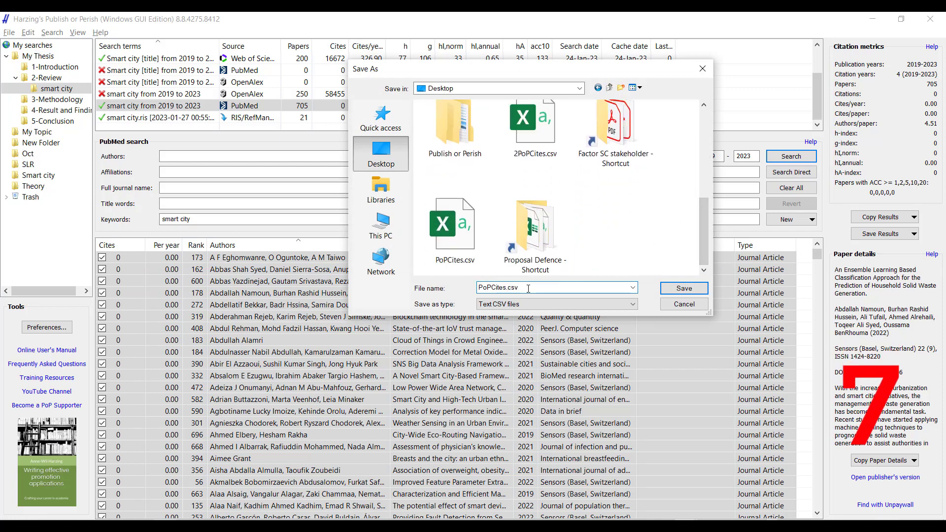
click(683, 288)
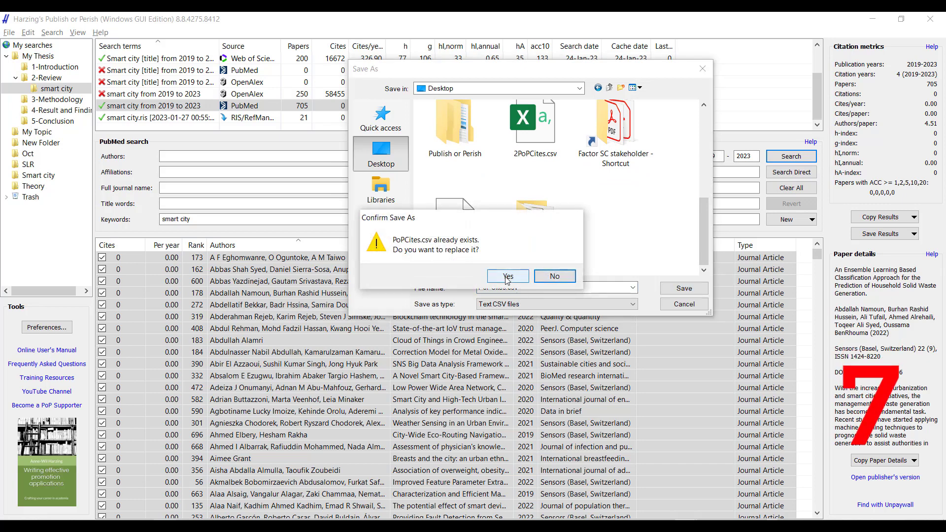
click(551, 277)
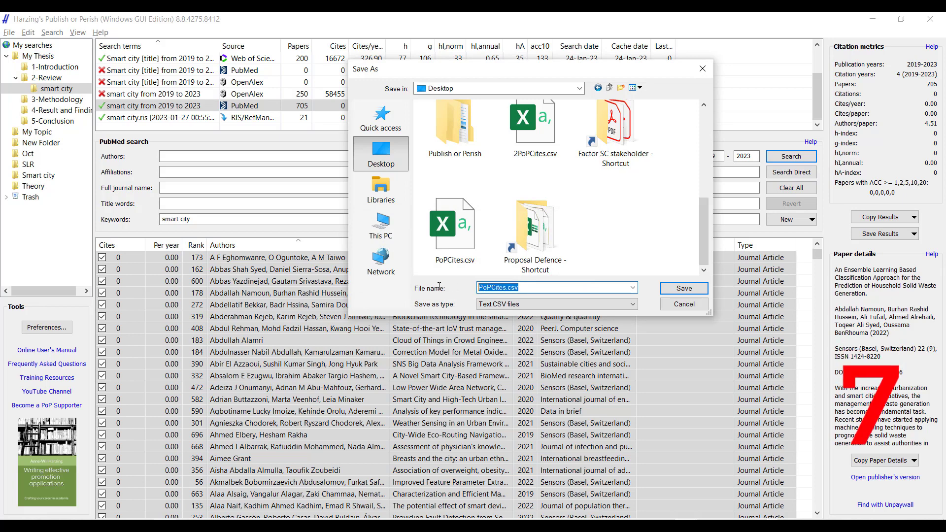
text(Per)
text(ish)
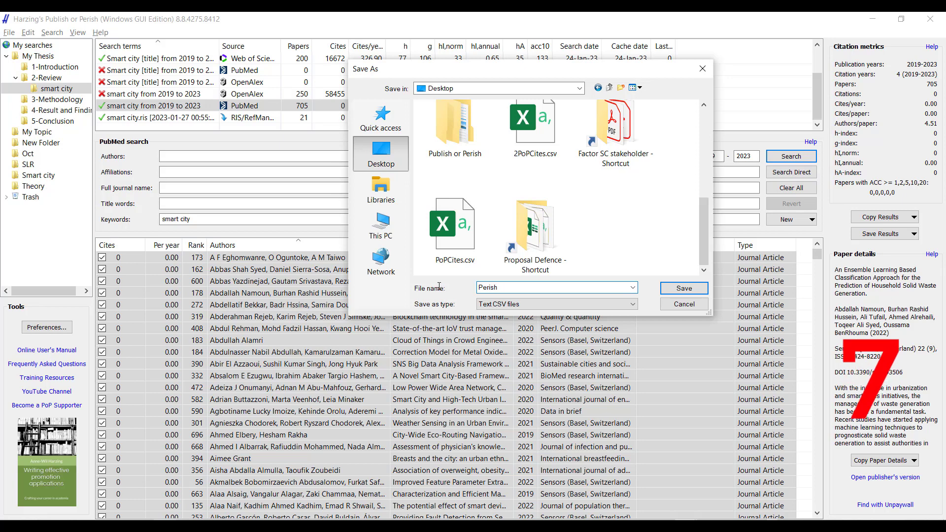
text(ToExcel)
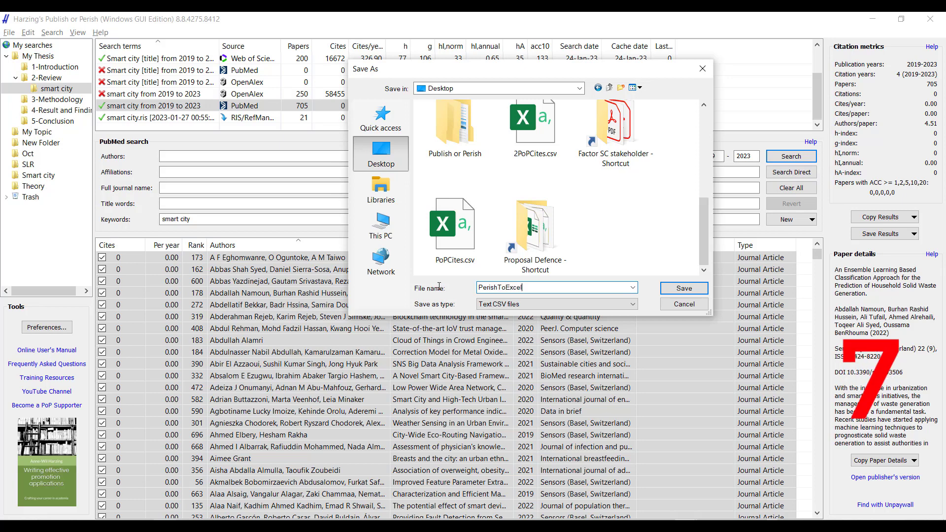
click(700, 291)
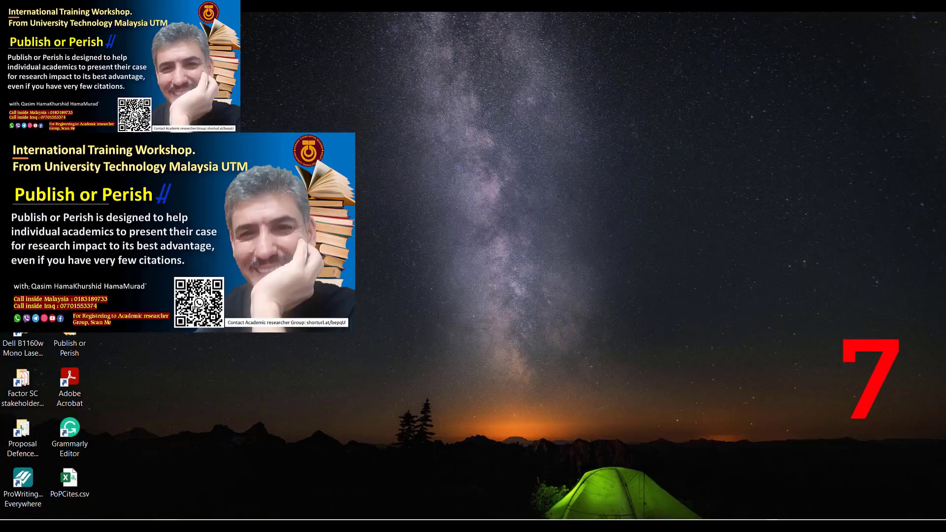
Open PerishToExcel.csv from the desktop in Excel
click(116, 283)
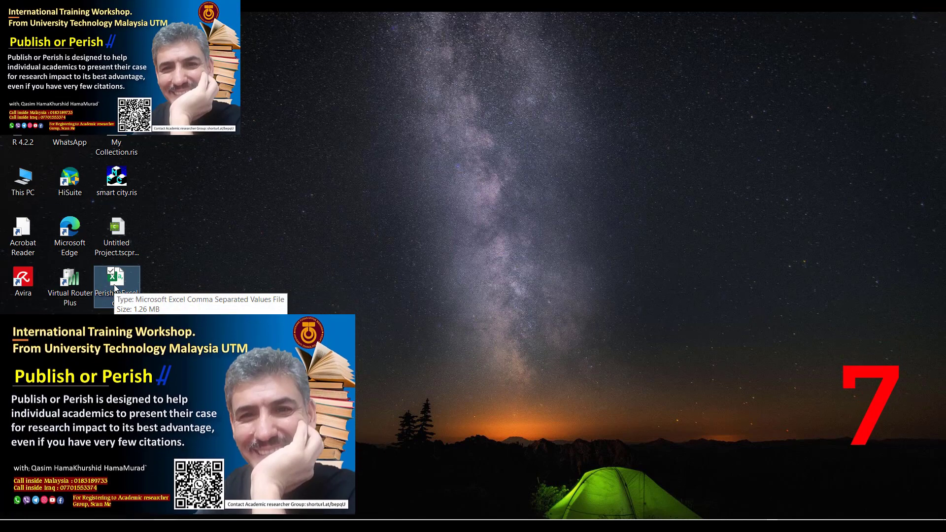